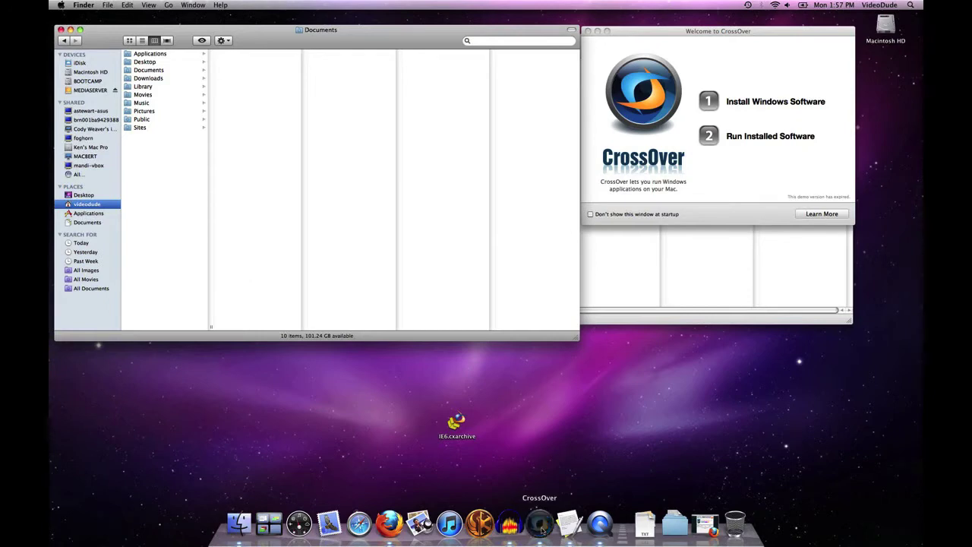
- Bring up CrossOver's Manage Bottles window and select the e-Sword bottle
left_click(539, 523)
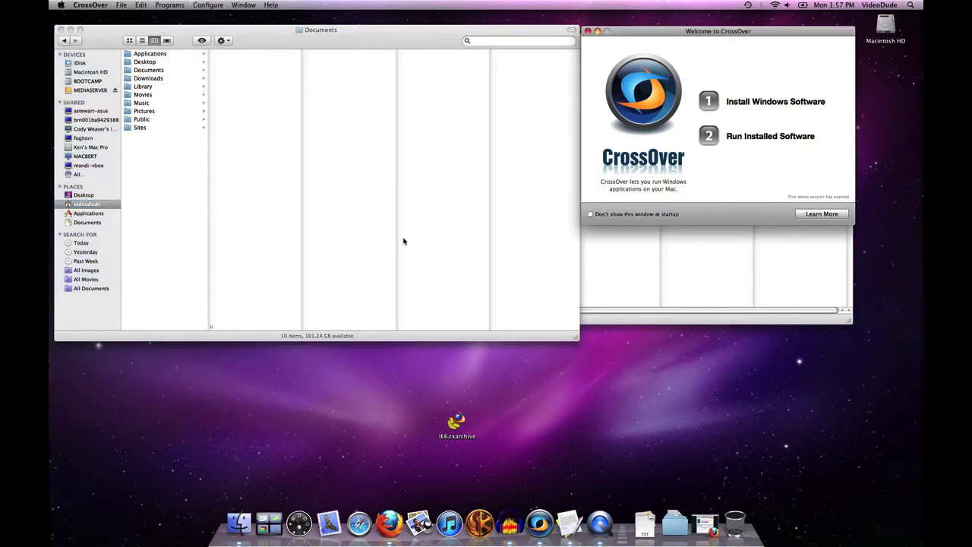
left_click(207, 7)
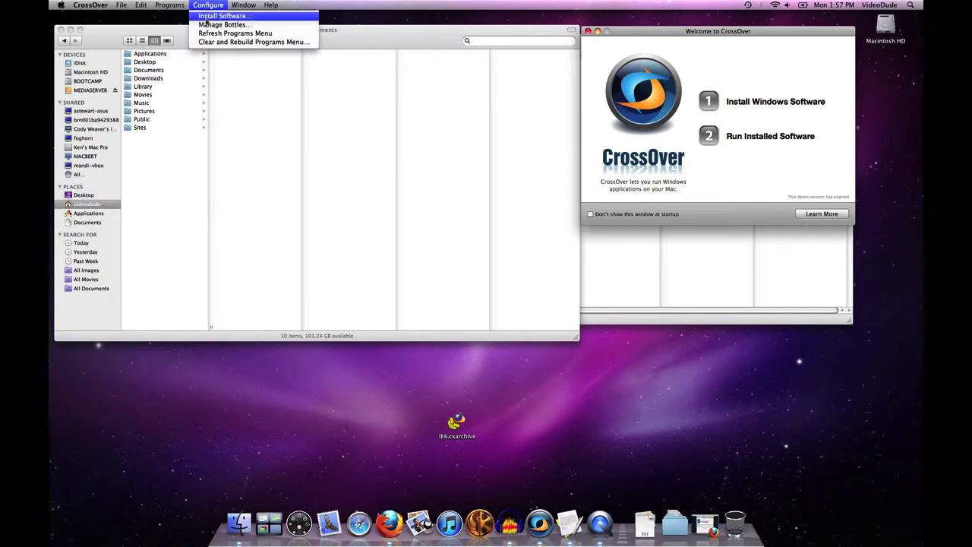
left_click(215, 24)
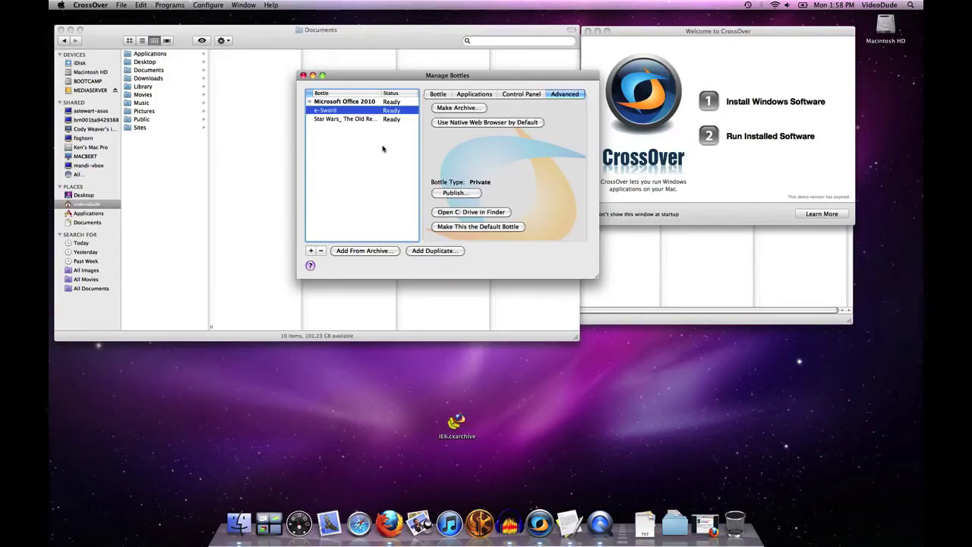
left_click(329, 119)
- Make an archive of the e-Sword bottle, saved as 'e-Sword' to the Desktop
left_click(328, 114)
left_click(451, 108)
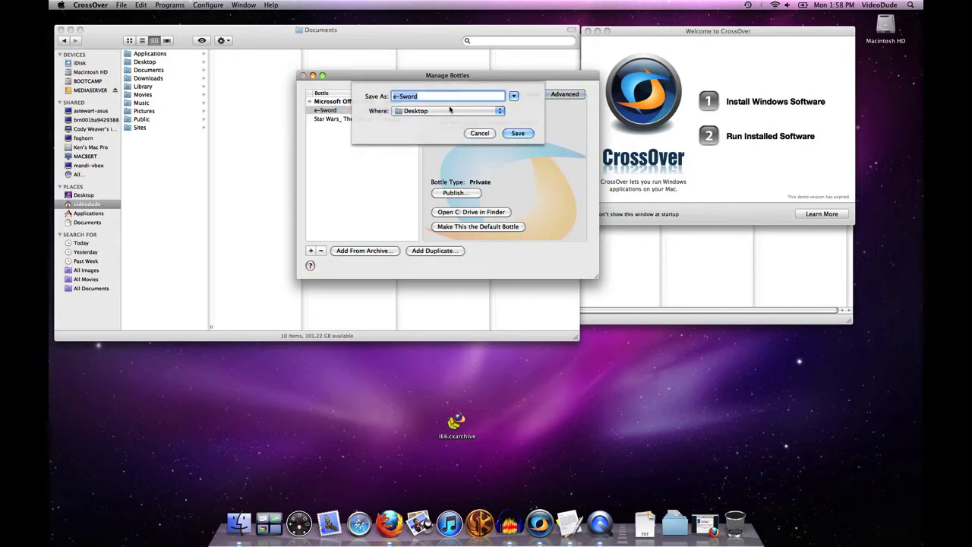
left_click(513, 134)
left_click(517, 133)
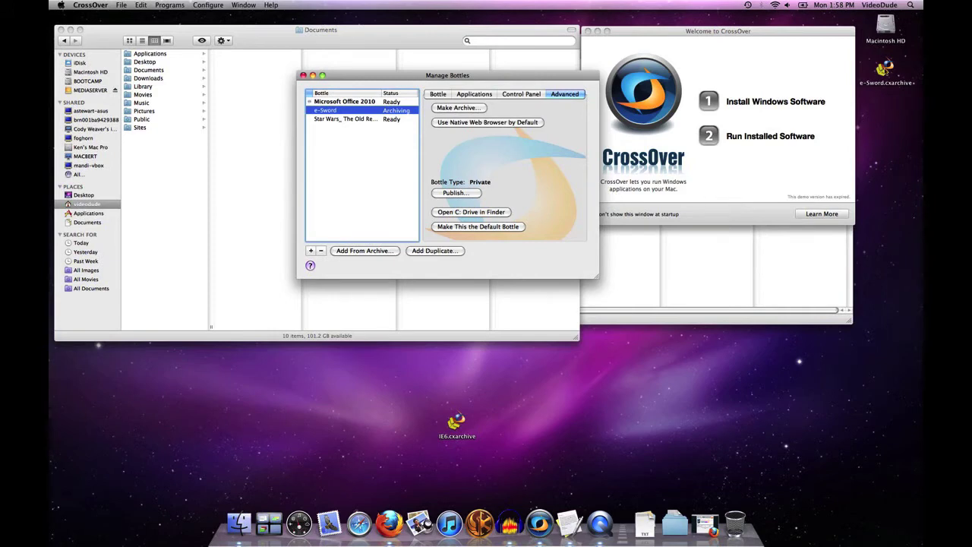
- Move e-Sword.cxarchive beside IE6.cxarchive, check its Get Info details, then close the Info window
left_click(884, 70)
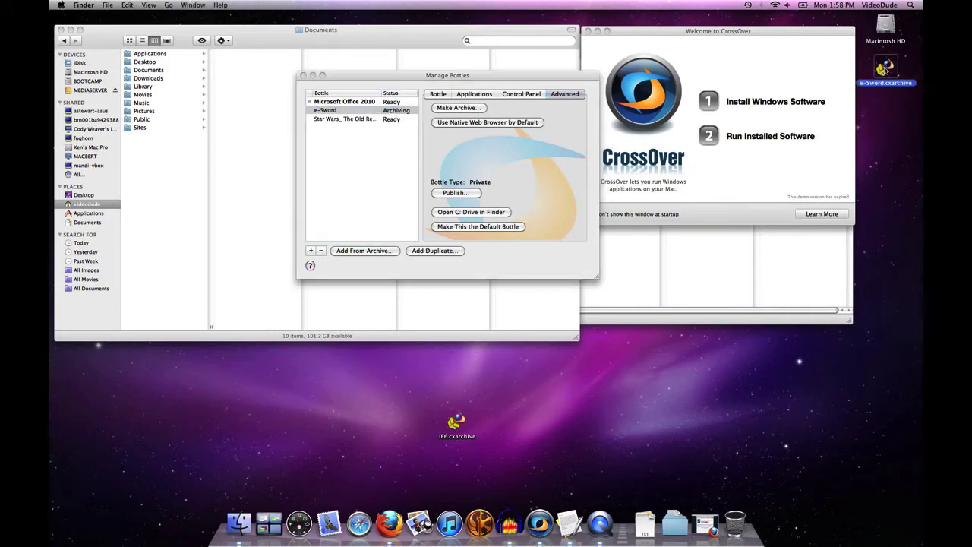
left_click_drag(884, 70, 540, 416)
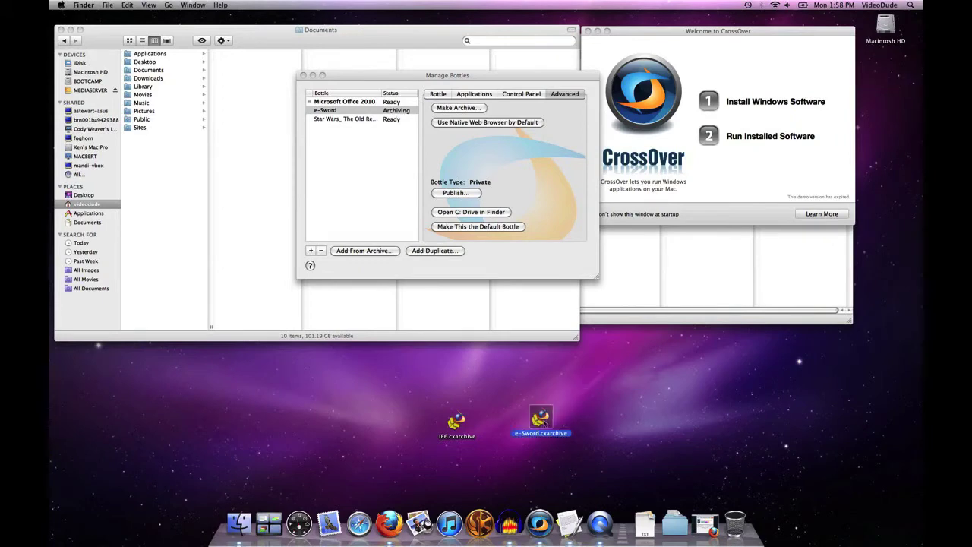
right_click(544, 420)
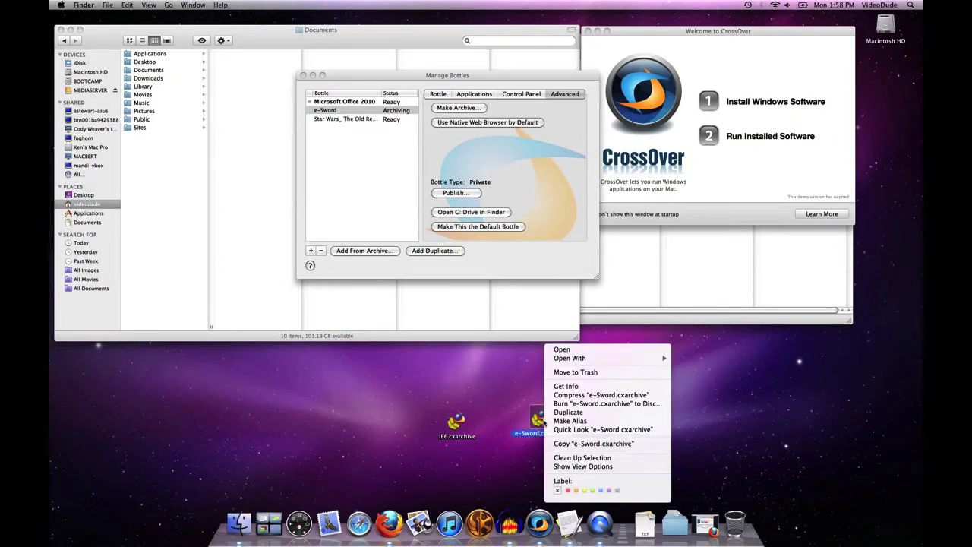
left_click(584, 386)
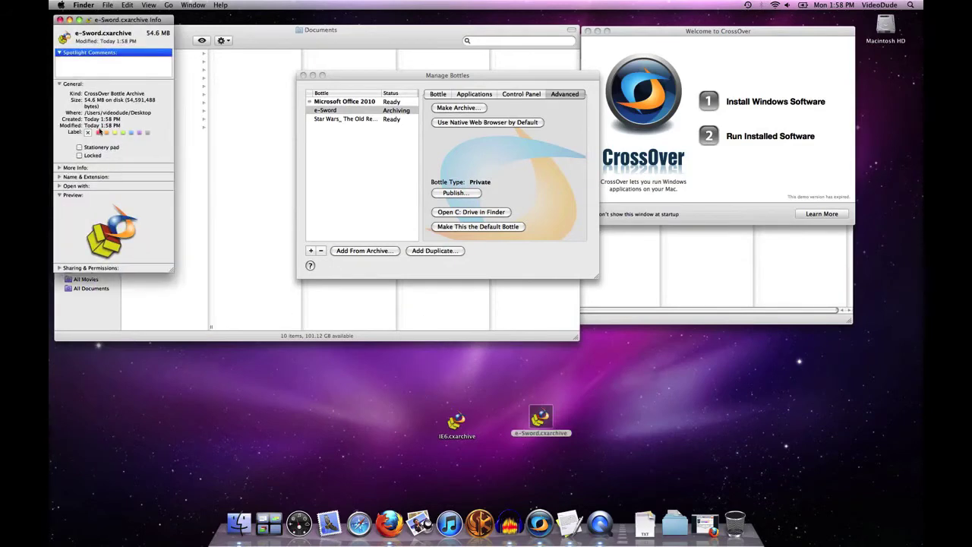
left_click_drag(97, 20, 584, 169)
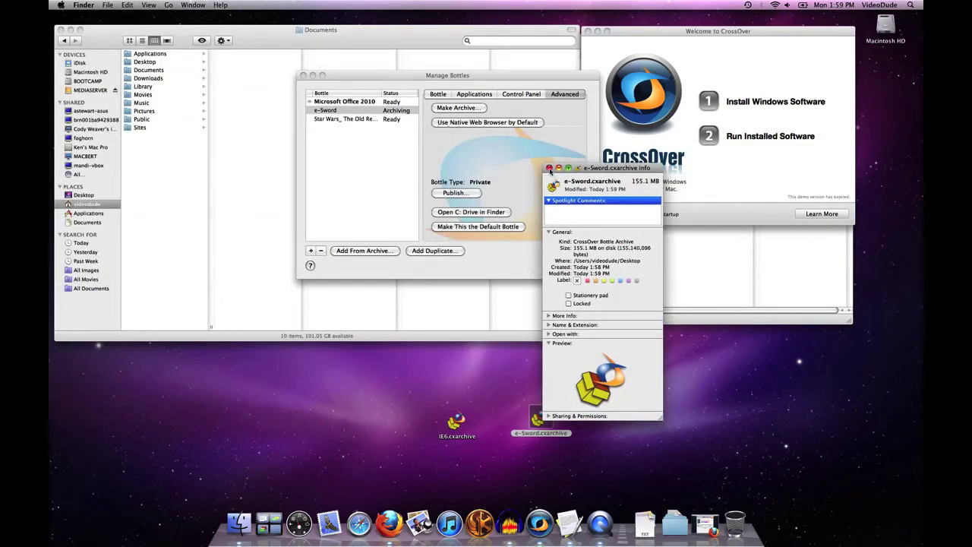
left_click(549, 167)
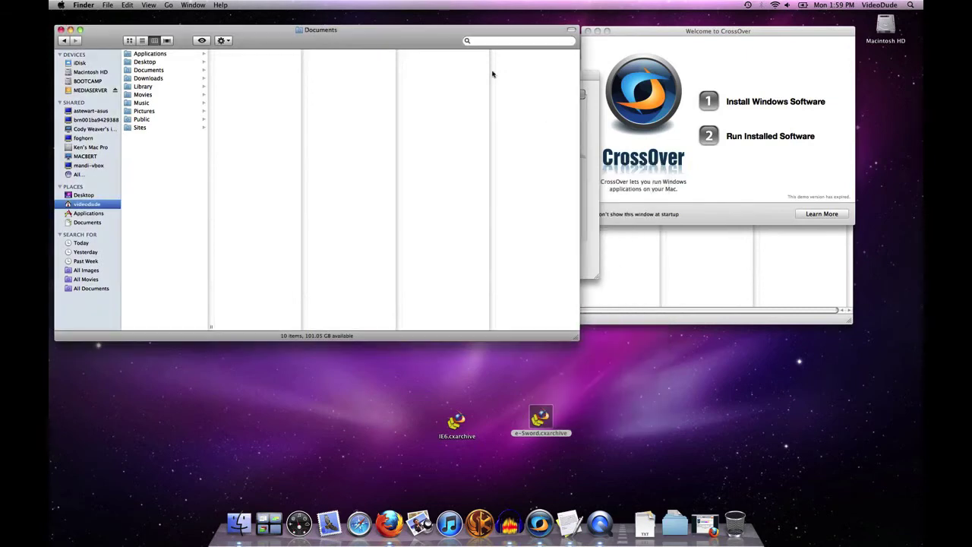
left_click(586, 79)
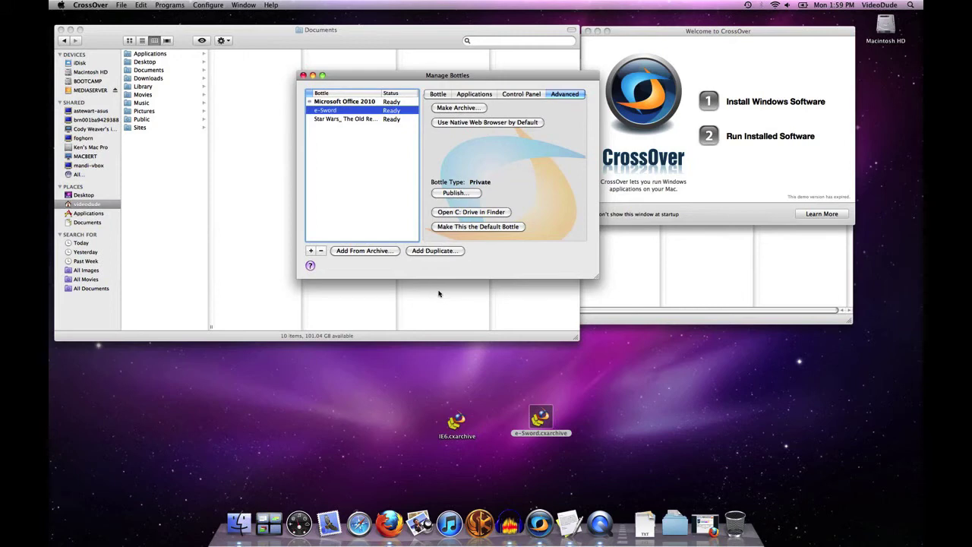
- Restore IE6.cxarchive from the Desktop as a new bottle named IE6
left_click(454, 425)
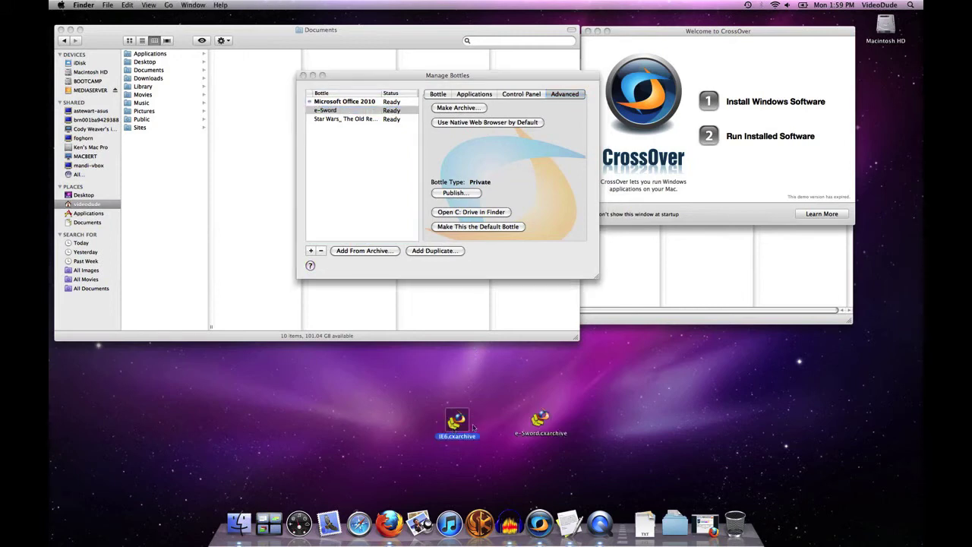
left_click(429, 273)
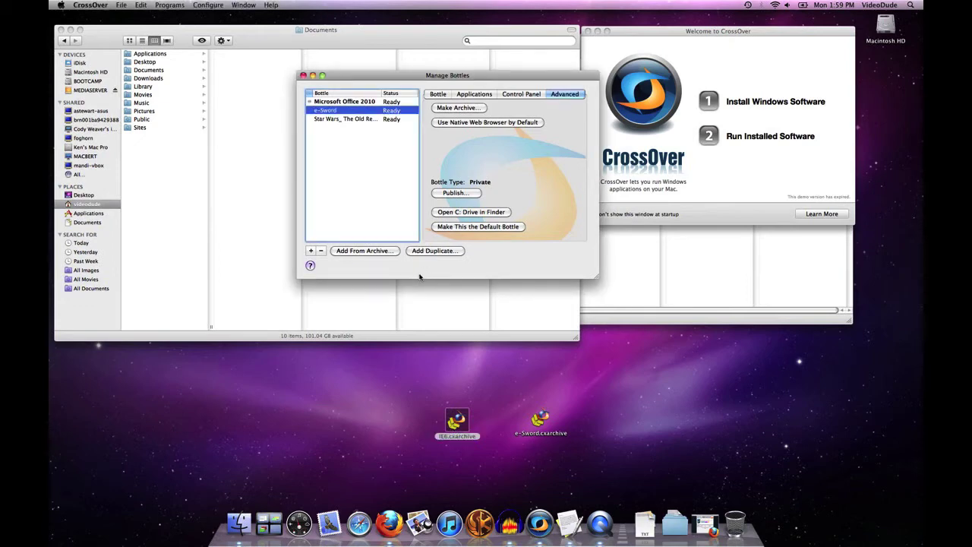
left_click(350, 252)
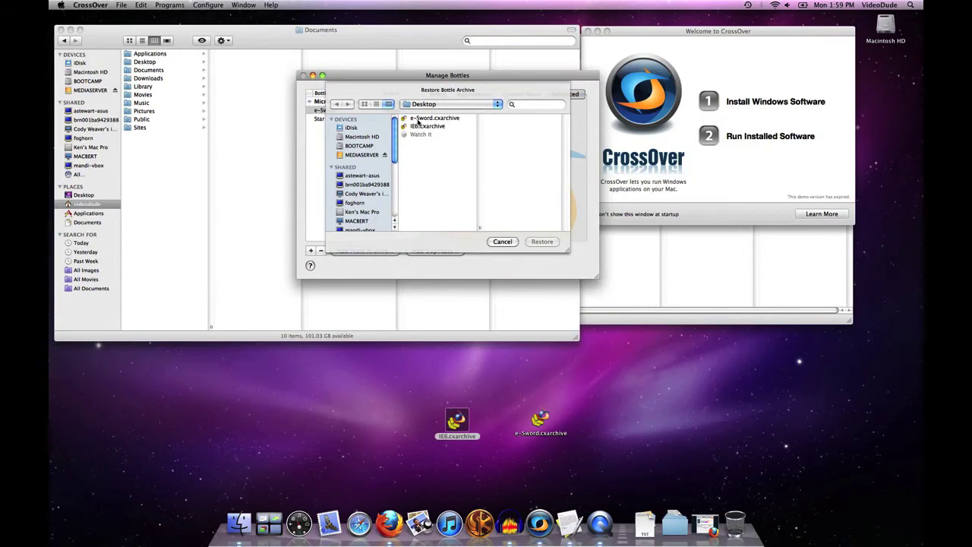
left_click(418, 125)
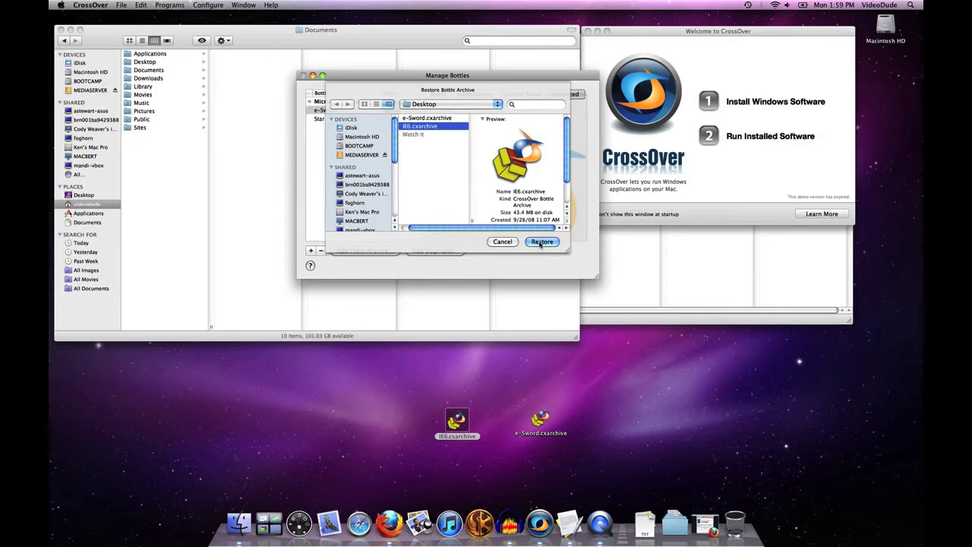
left_click(542, 241)
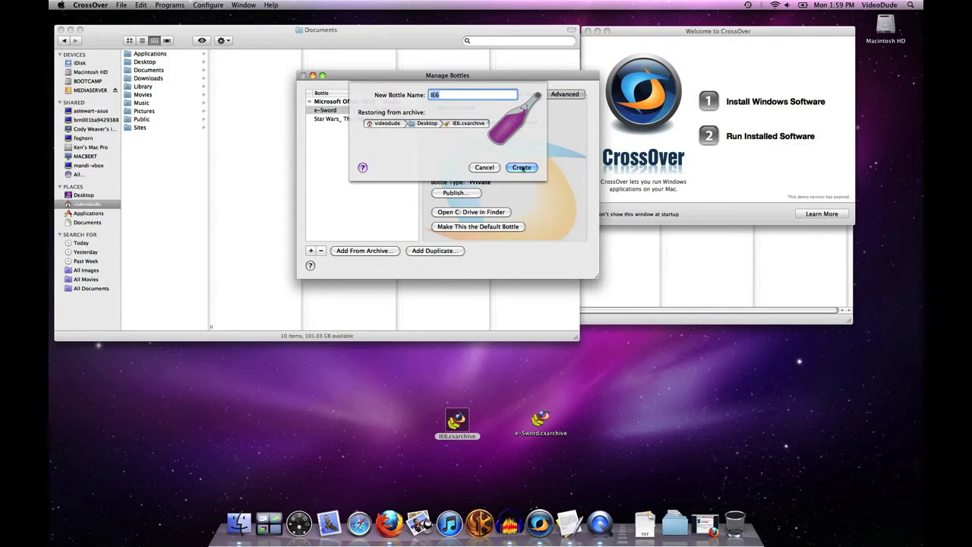
left_click(522, 167)
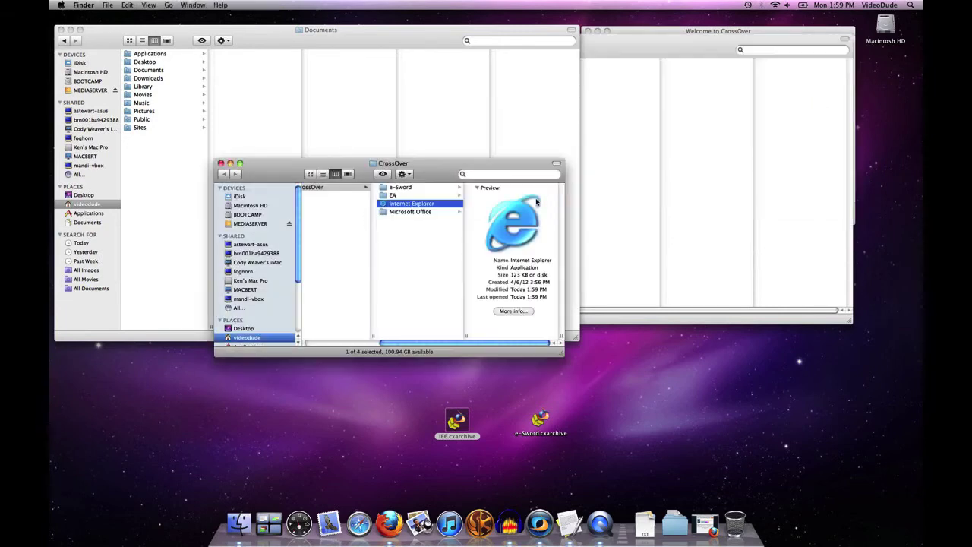
- Reposition and scroll the CrossOver folder window listing Internet Explorer, then close it
left_click_drag(420, 163, 426, 117)
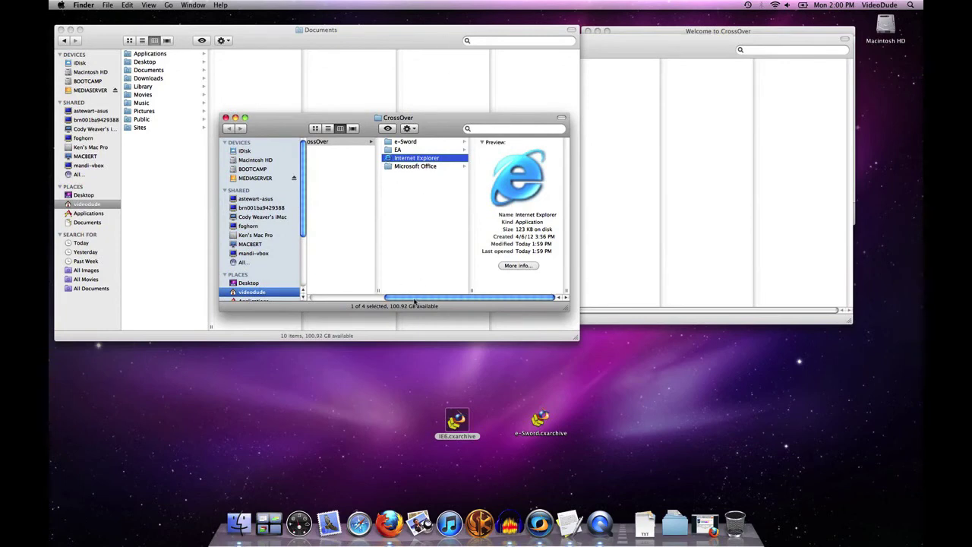
left_click_drag(413, 297, 329, 298)
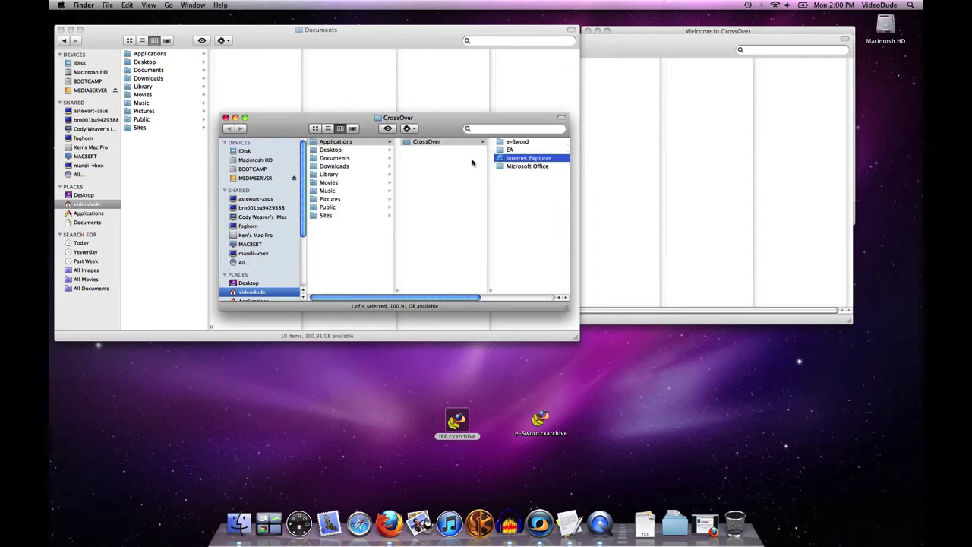
left_click(225, 117)
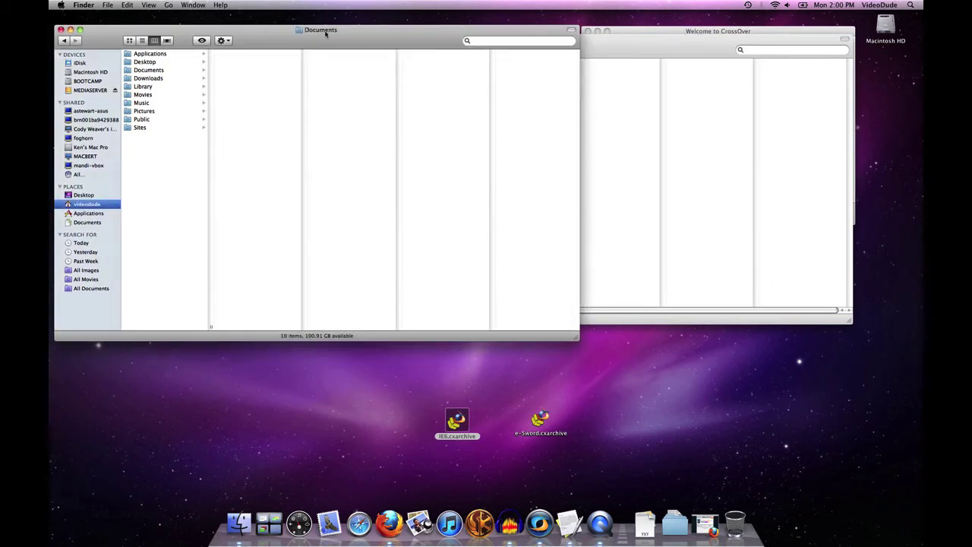
mouse_move(325, 33)
left_mouse_down()
mouse_move(321, 91)
mouse_move(321, 36)
left_mouse_up()
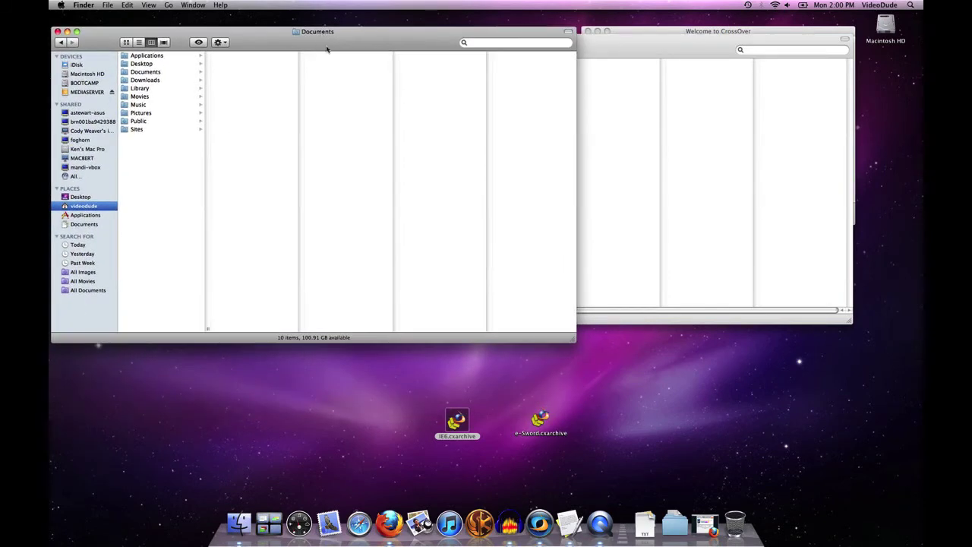
- Open the IE6 bottle's C: drive in Finder and widen the window to reveal its Bottles path
left_click(540, 523)
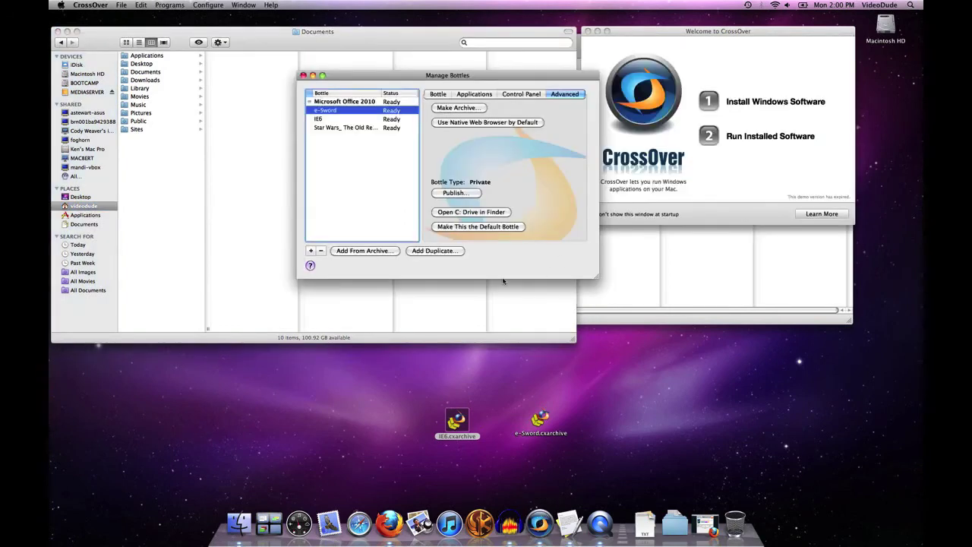
left_click(329, 120)
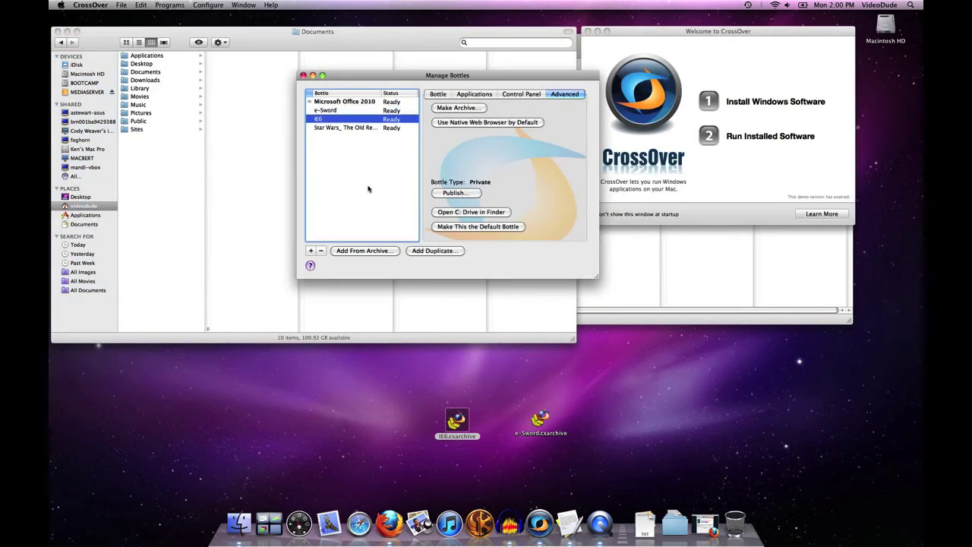
left_click(461, 219)
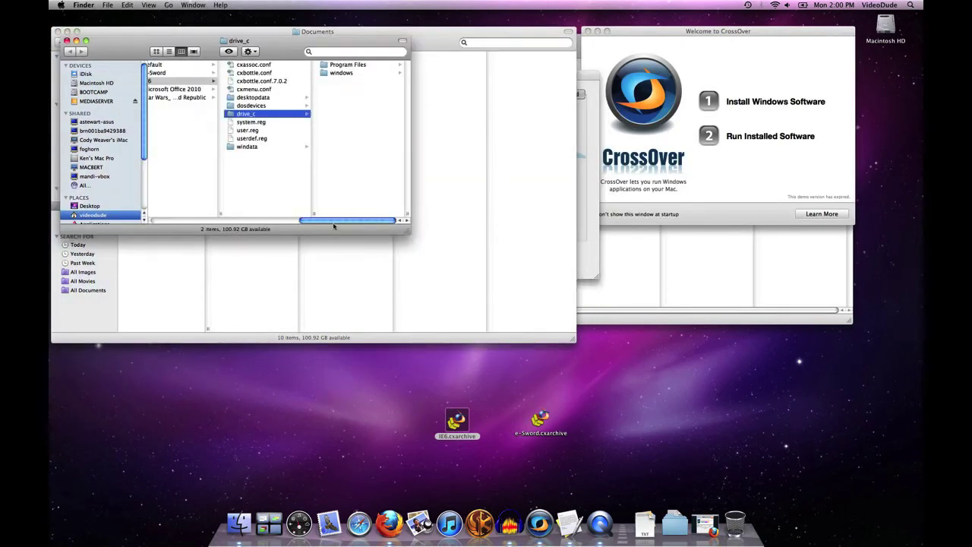
left_click_drag(333, 225, 177, 230)
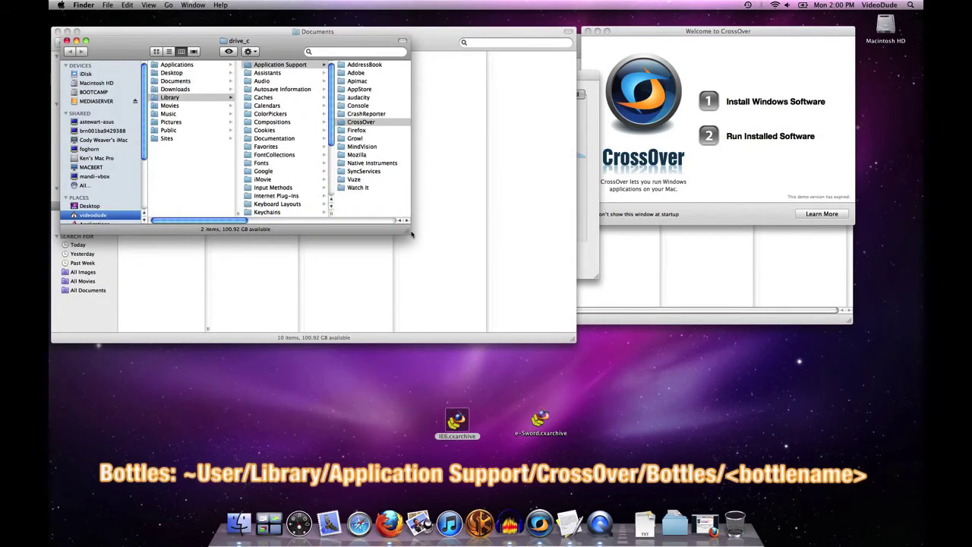
left_click_drag(412, 234, 817, 256)
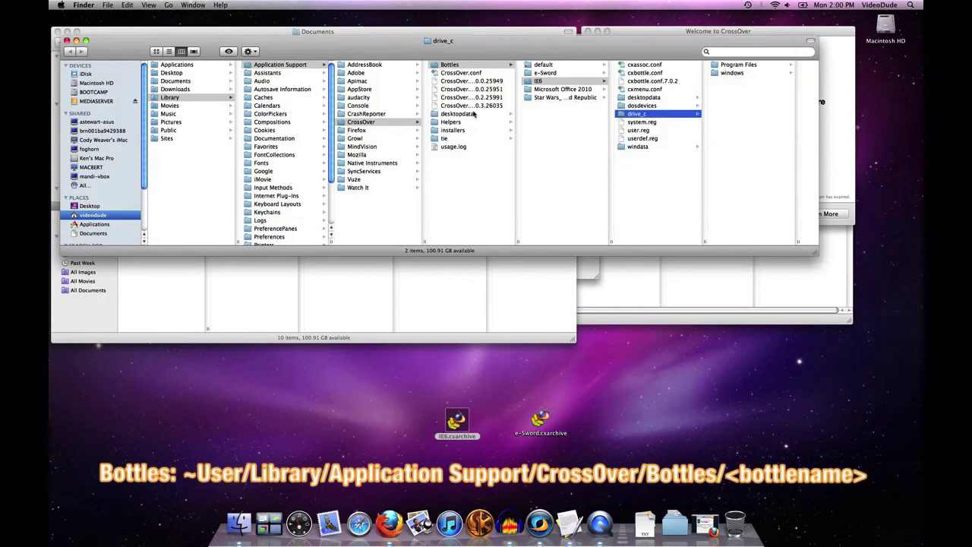